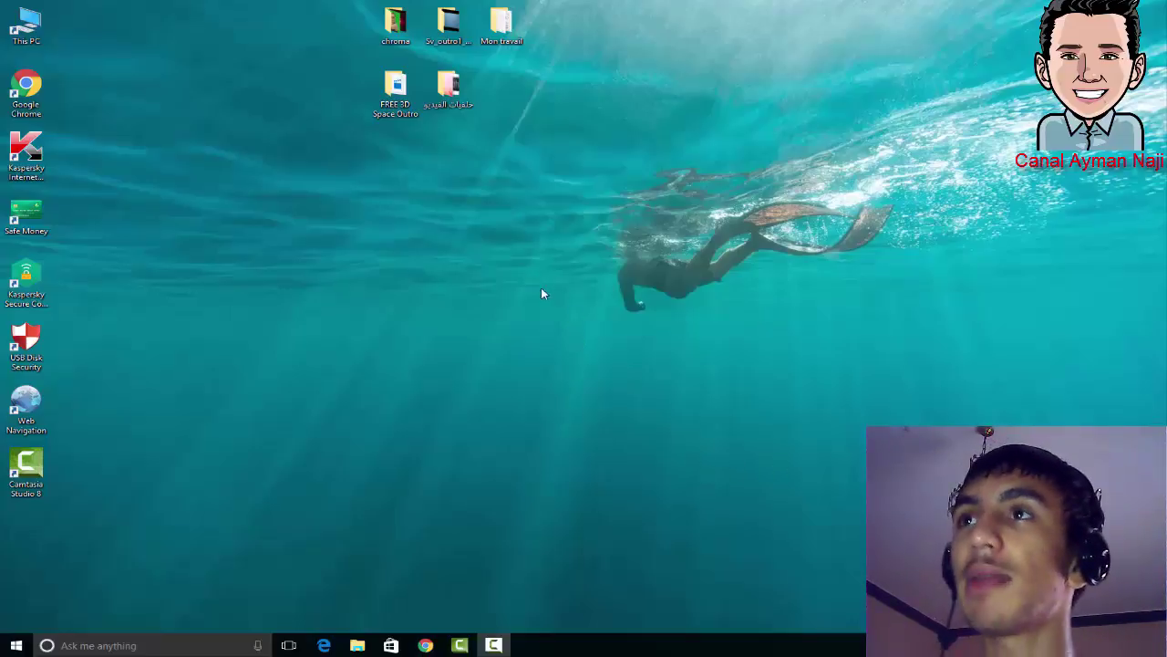
{"action": "left_click", "coordinate": [415, 588]}
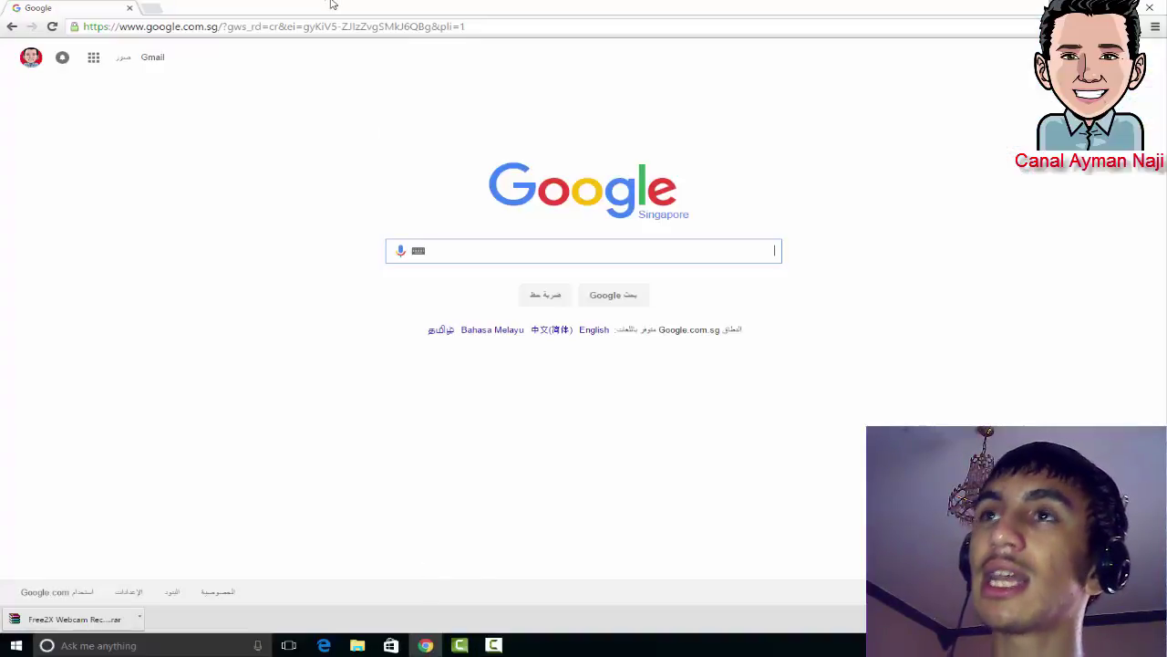
{"action": "left_click", "coordinate": [152, 9]}
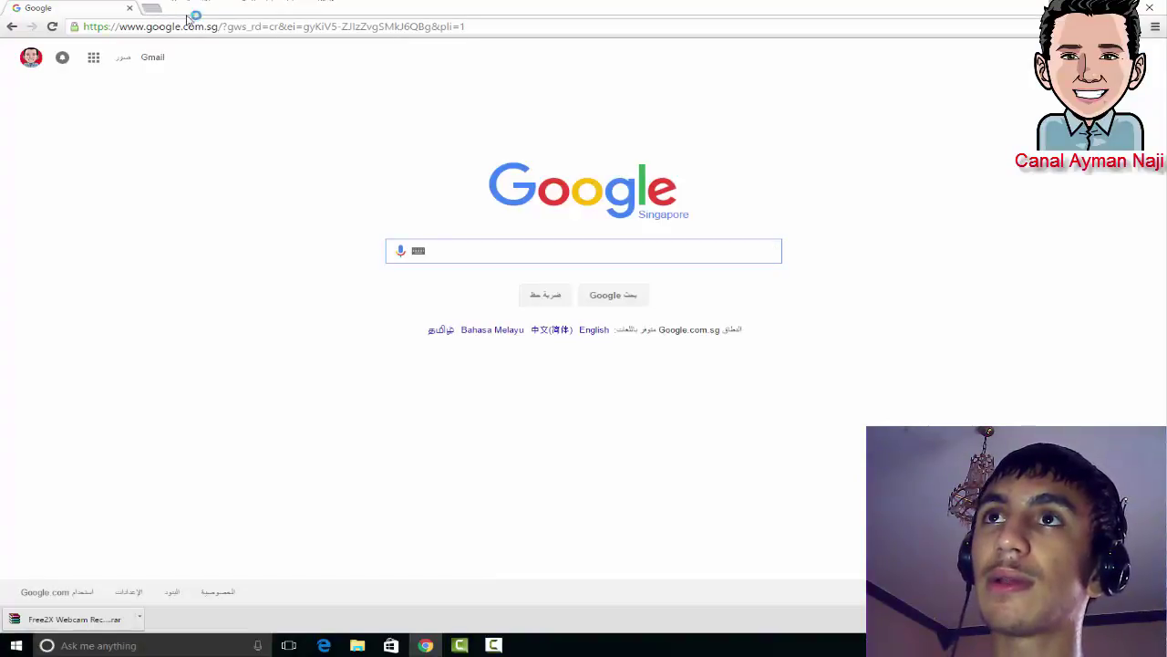
{"action": "right_click", "coordinate": [205, 28]}
{"action": "left_click", "coordinate": [232, 93]}
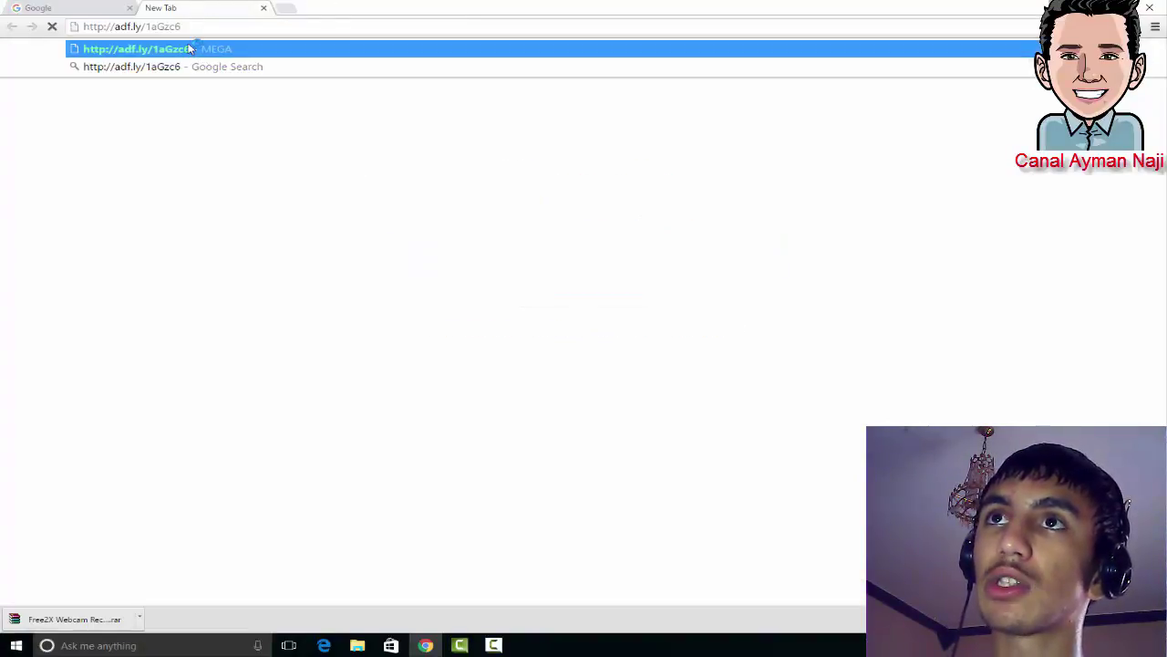
{"action": "key", "text": "Return"}
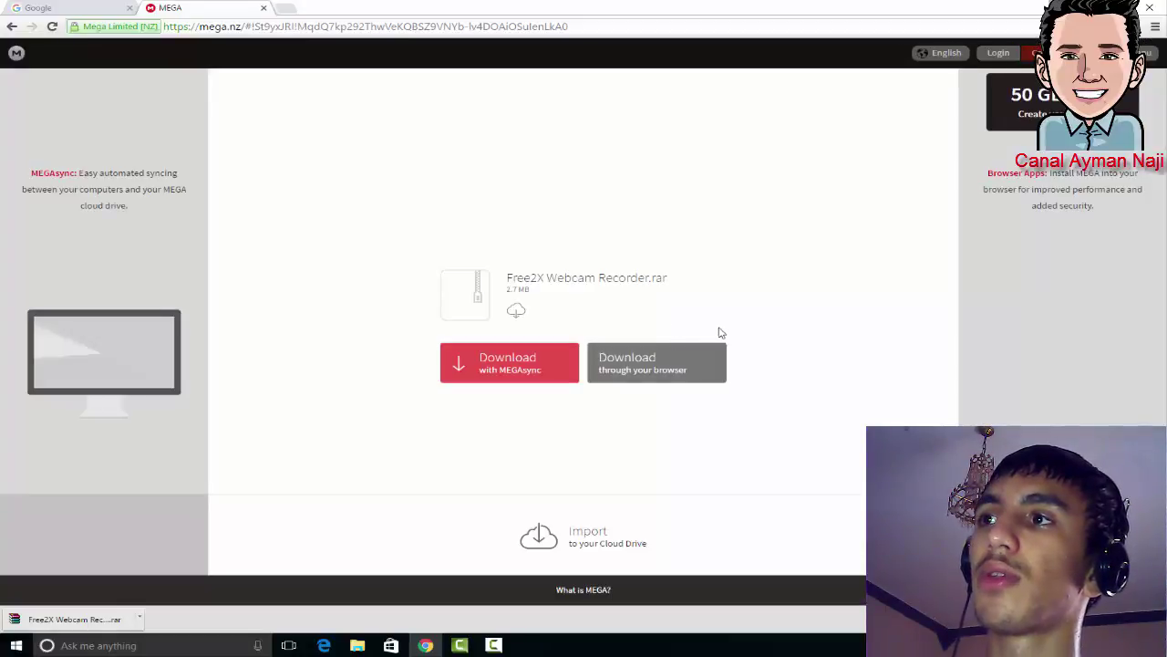
- Start downloading Free2X Webcam Recorder.rar through the browser, pause the transfer and return to the desktop
{"action": "left_click", "coordinate": [689, 368]}
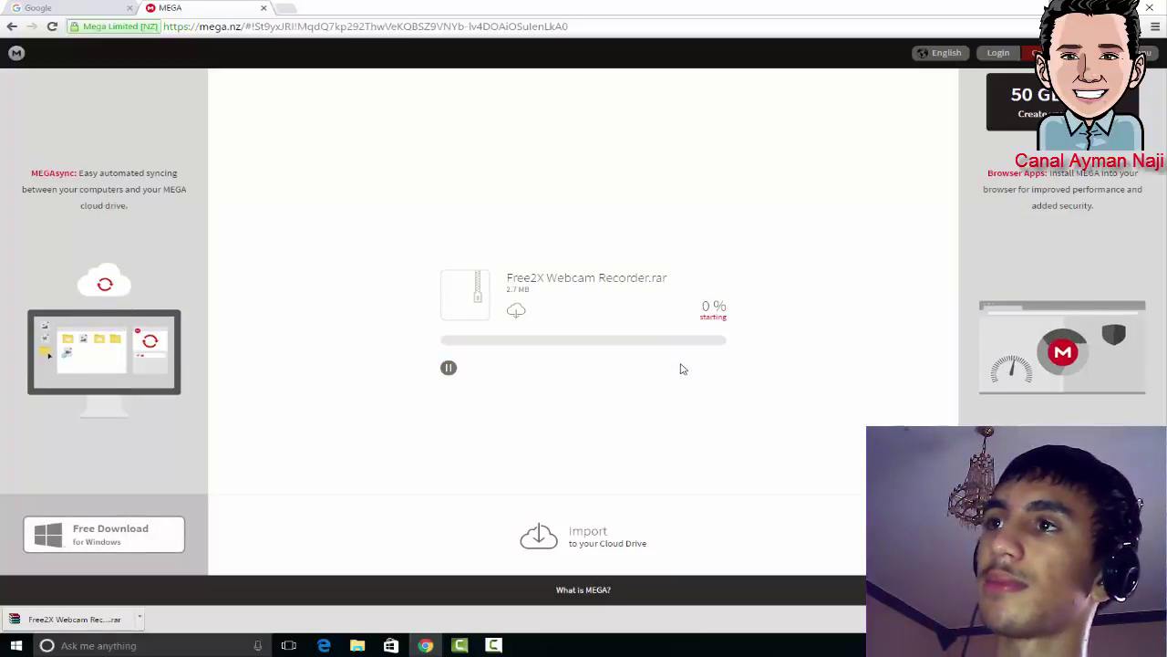
{"action": "left_click", "coordinate": [448, 367]}
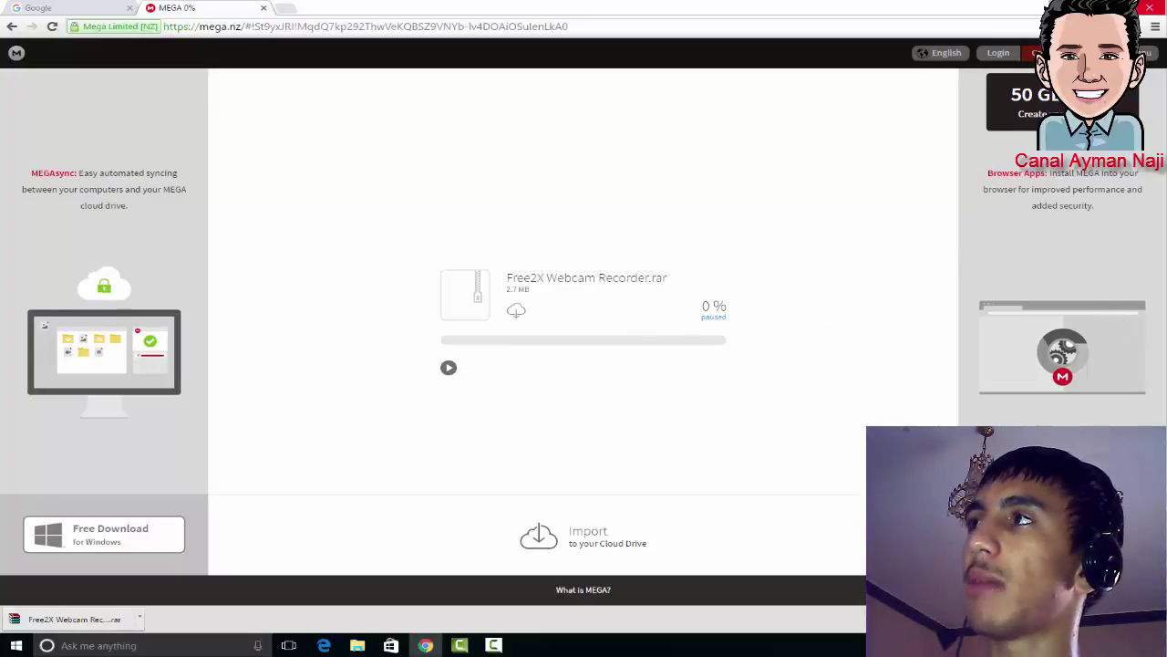
{"action": "key", "text": "super+d"}
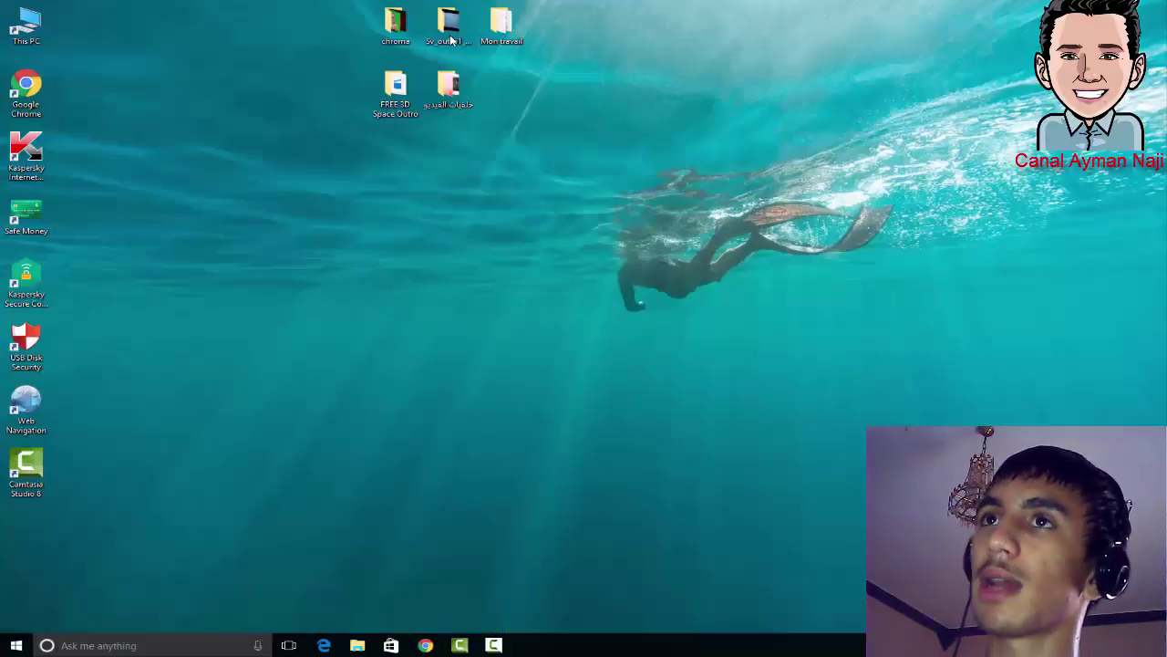
- Move the Free2X Webcam Recorder archive from the Downloads folder to the middle of the desktop and refresh the desktop
{"action": "double_click", "coordinate": [37, 16]}
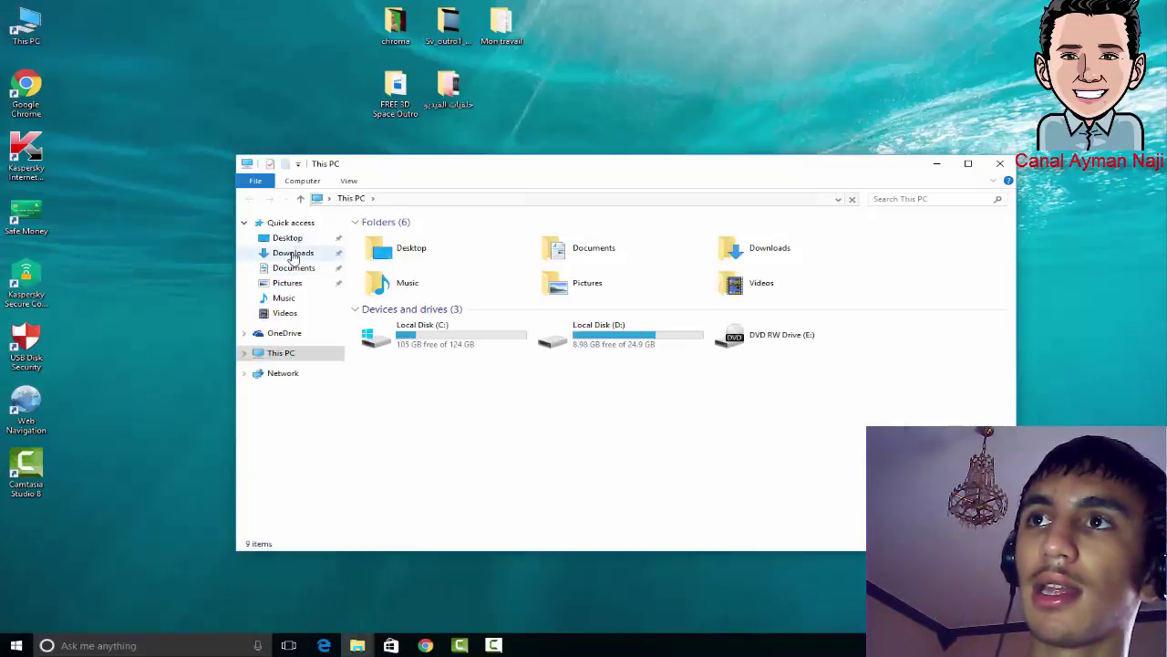
{"action": "left_click", "coordinate": [291, 255]}
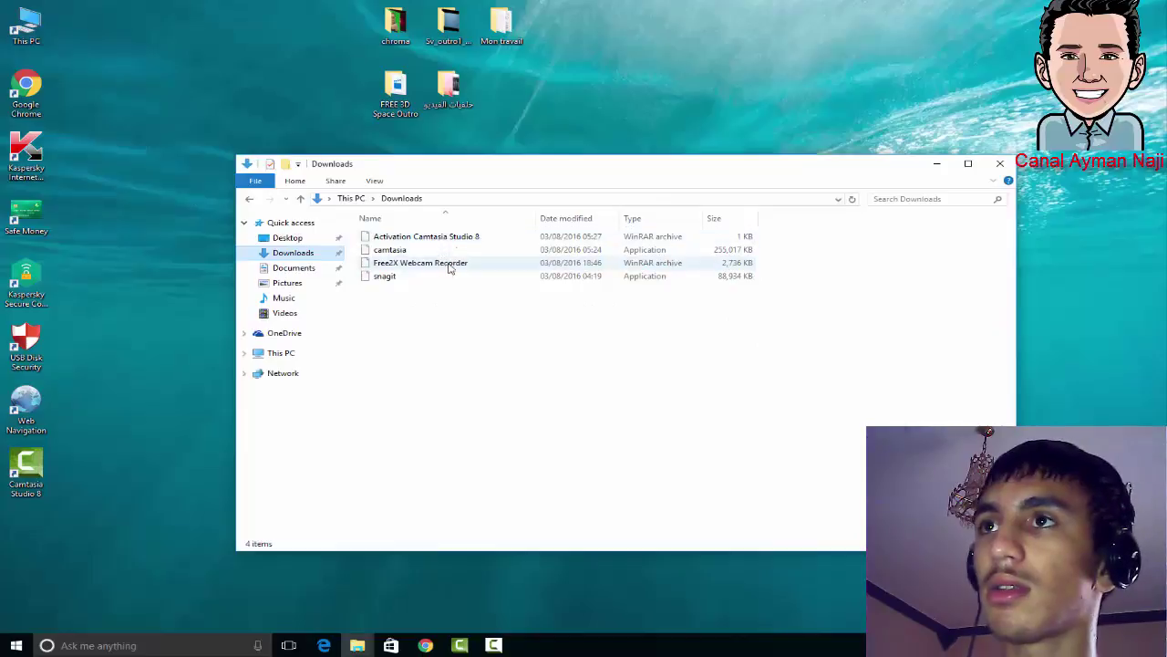
{"action": "left_click_drag", "start_coordinate": [450, 265], "coordinate": [771, 86]}
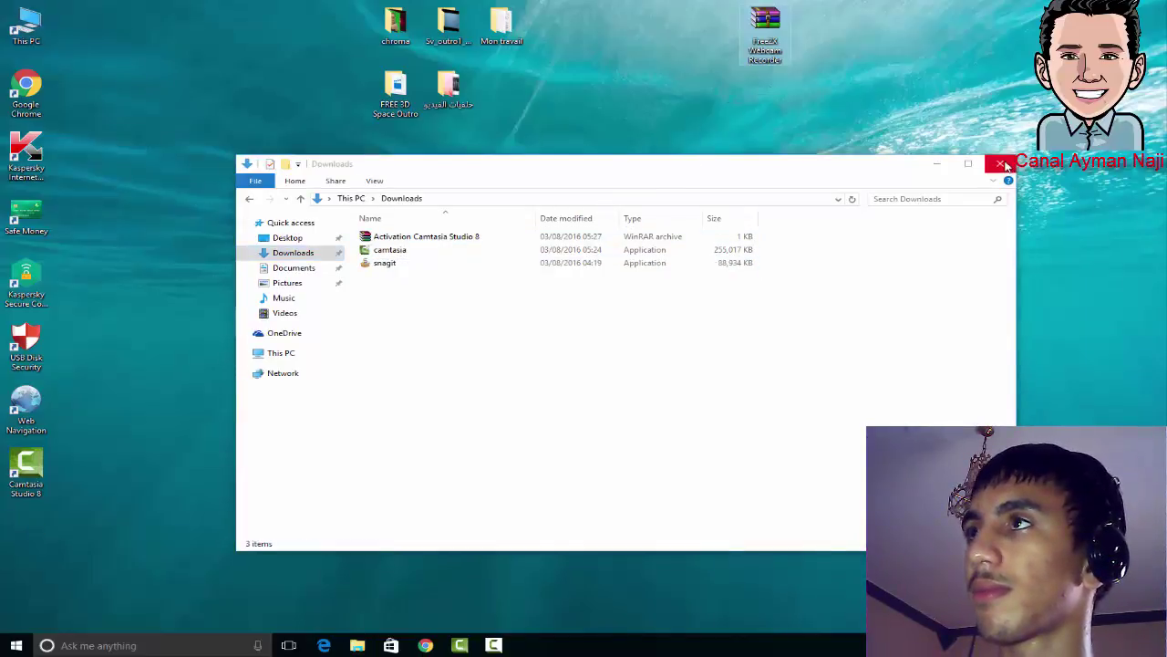
{"action": "left_click", "coordinate": [1004, 164]}
{"action": "left_click_drag", "start_coordinate": [764, 27], "coordinate": [548, 205]}
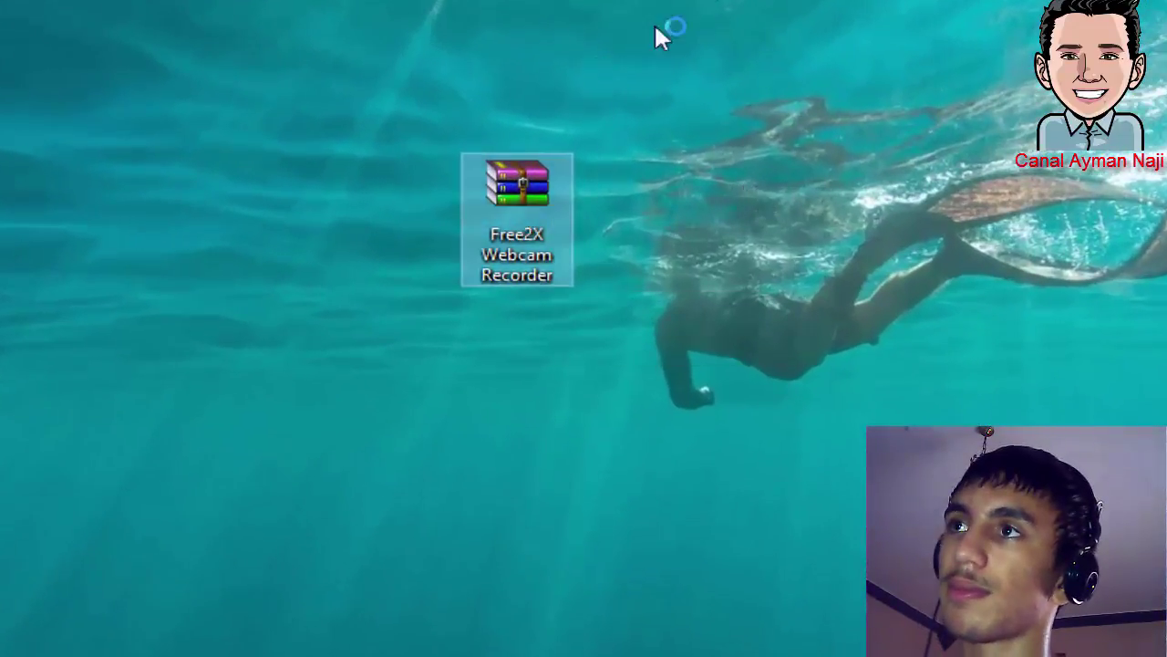
{"action": "right_click", "coordinate": [703, 7]}
{"action": "left_click", "coordinate": [837, 95]}
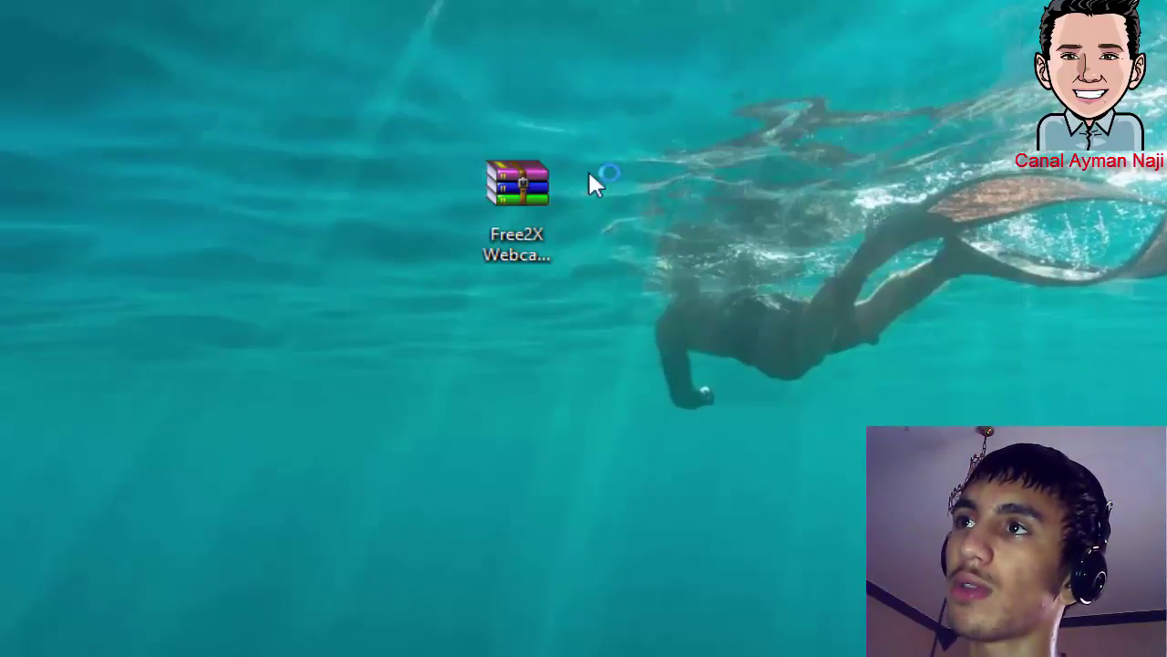
- Extract the archive into its own Free2X Webcam Recorder folder and place that folder near the archive on the desktop
{"action": "double_click", "coordinate": [520, 203]}
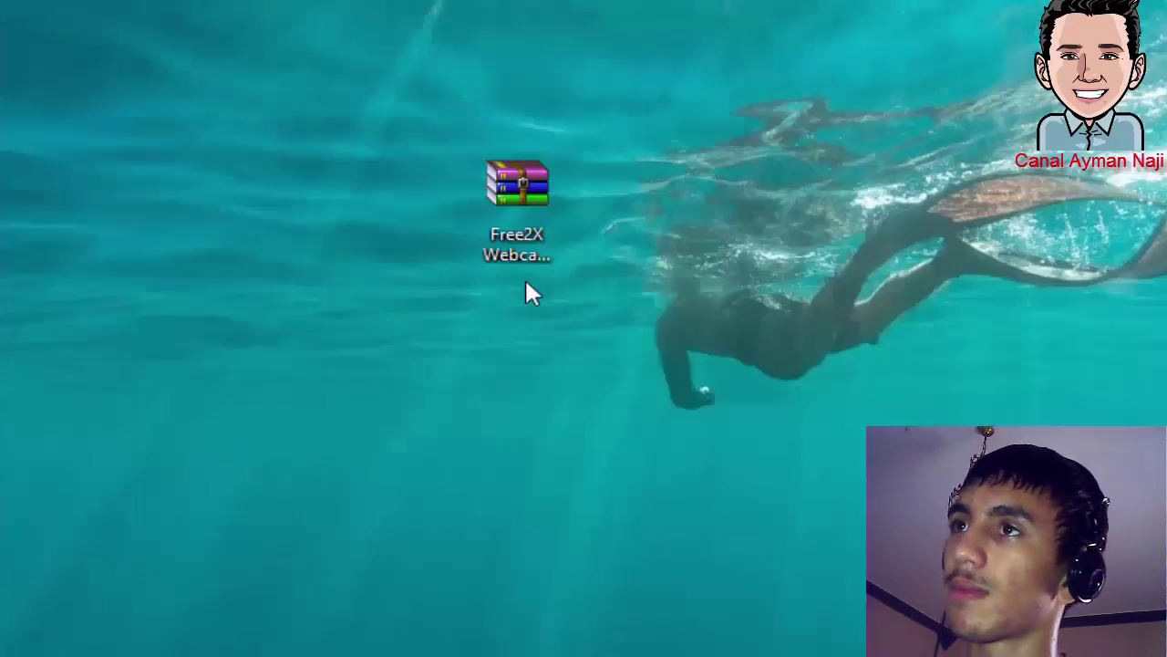
{"action": "right_click", "coordinate": [533, 210]}
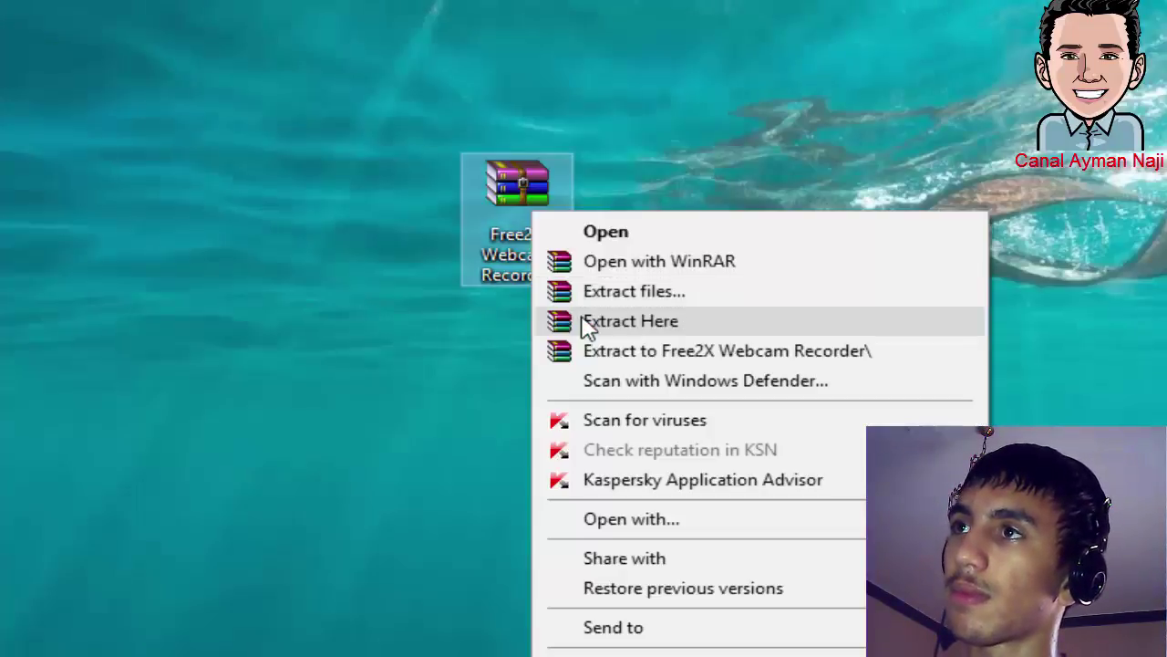
{"action": "left_click", "coordinate": [607, 348]}
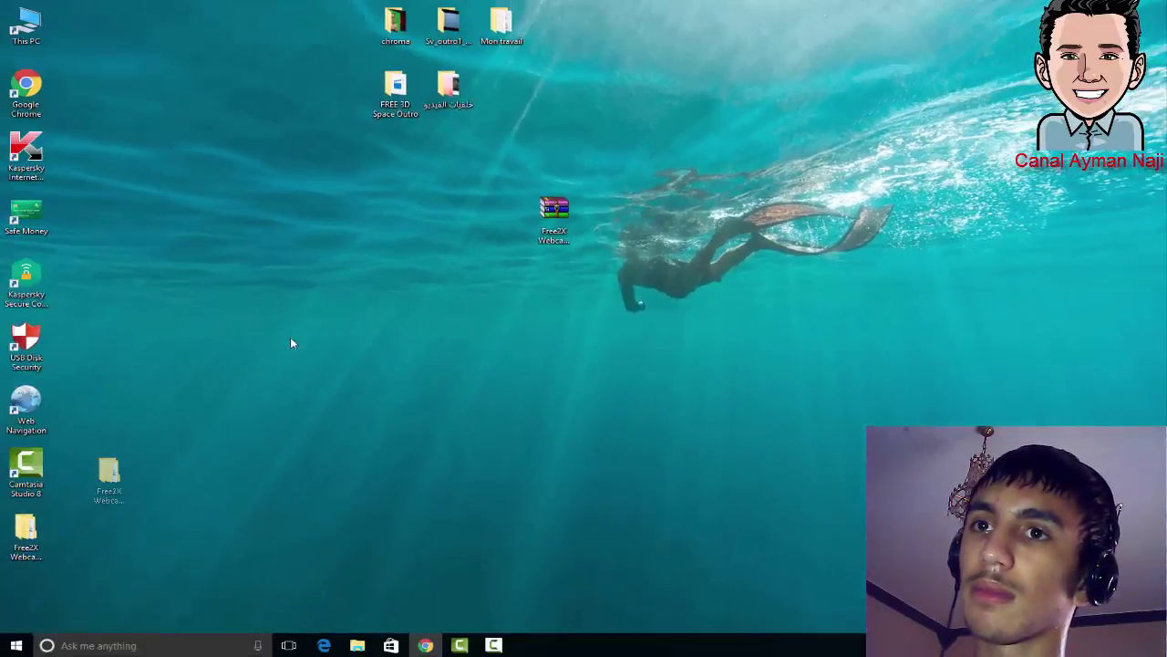
{"action": "left_click_drag", "start_coordinate": [108, 472], "coordinate": [392, 217]}
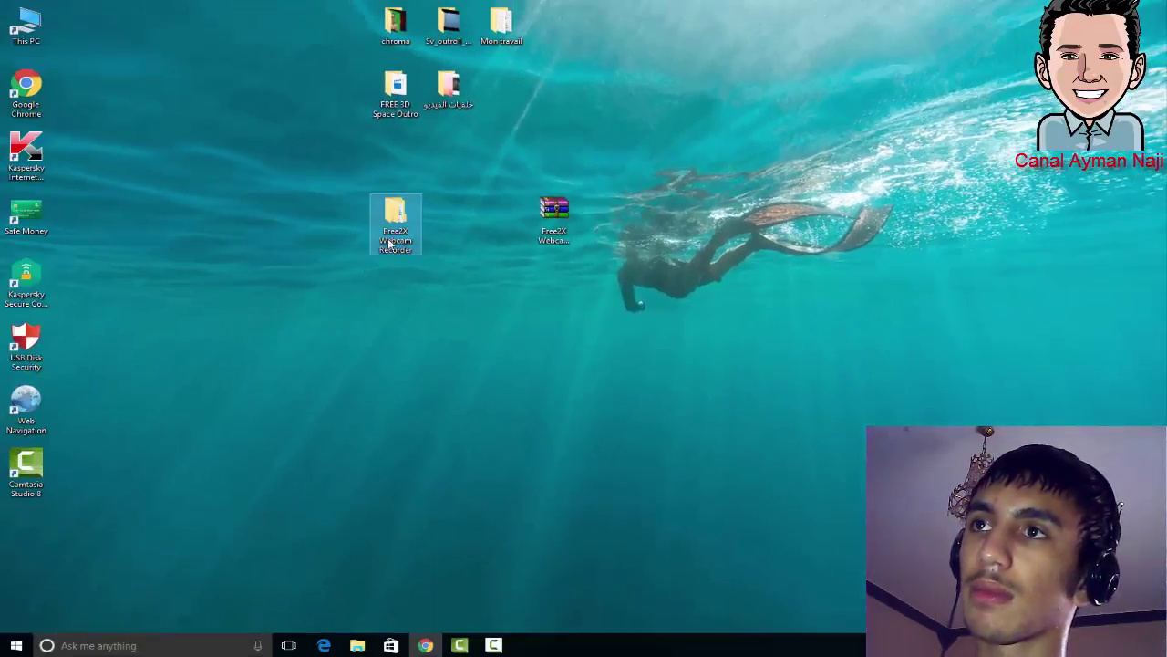
- Run webcamrecordersetup from the Setup subfolder of the extracted Free2X Webcam Recorder folder
{"action": "double_click", "coordinate": [402, 218]}
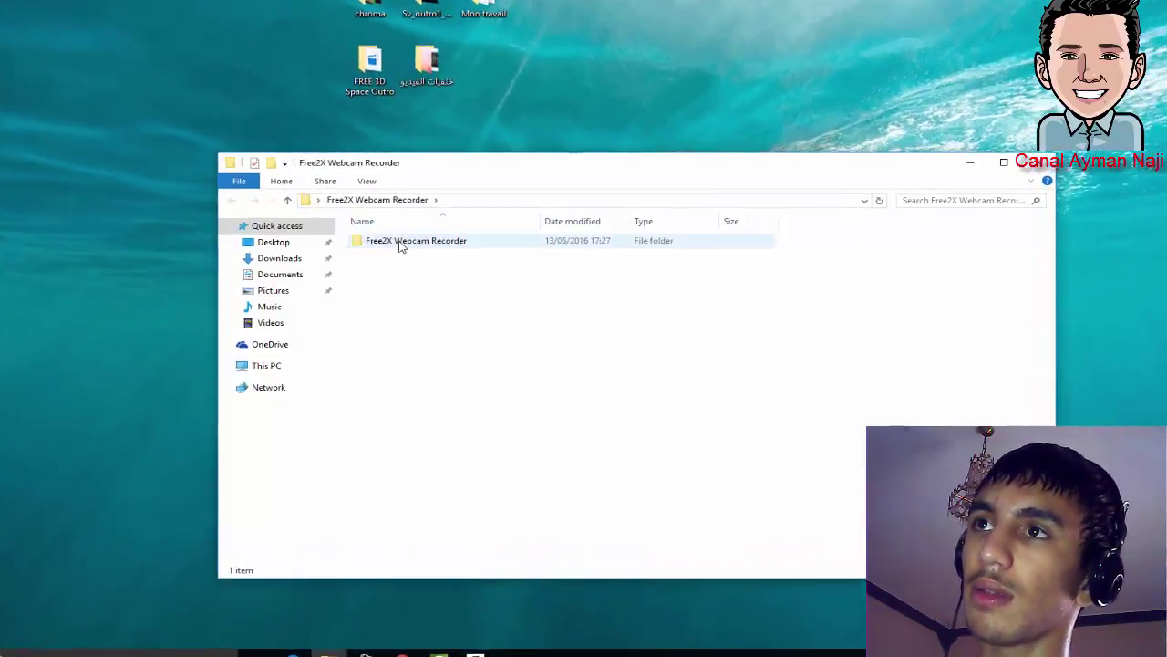
{"action": "double_click", "coordinate": [399, 243]}
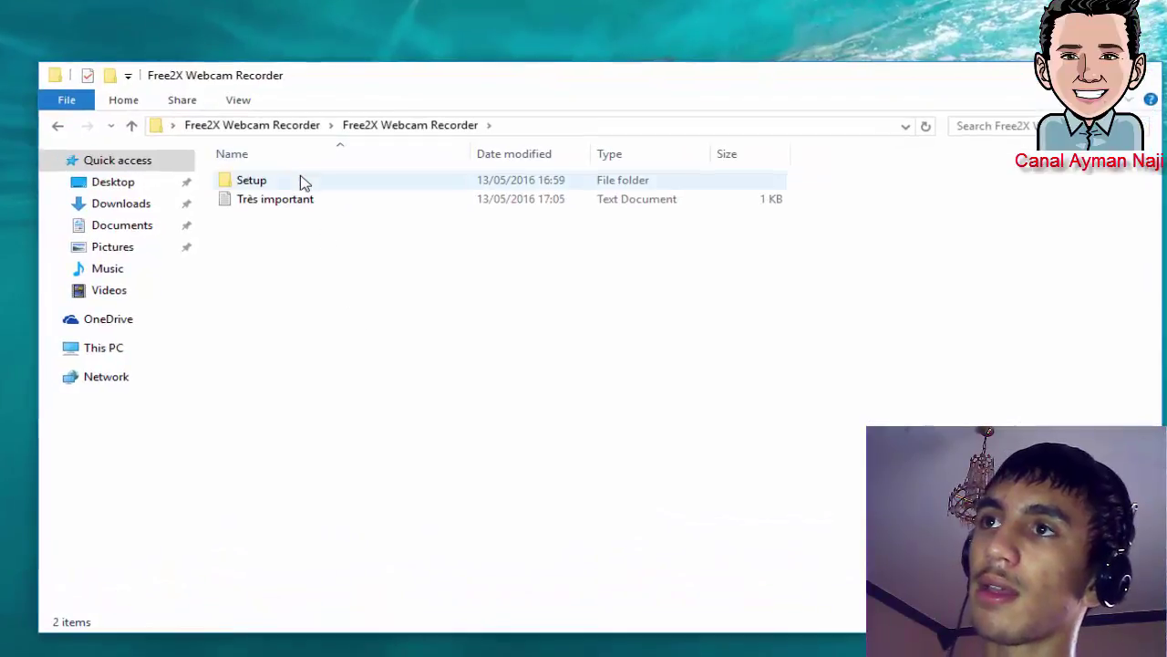
{"action": "left_click", "coordinate": [273, 187]}
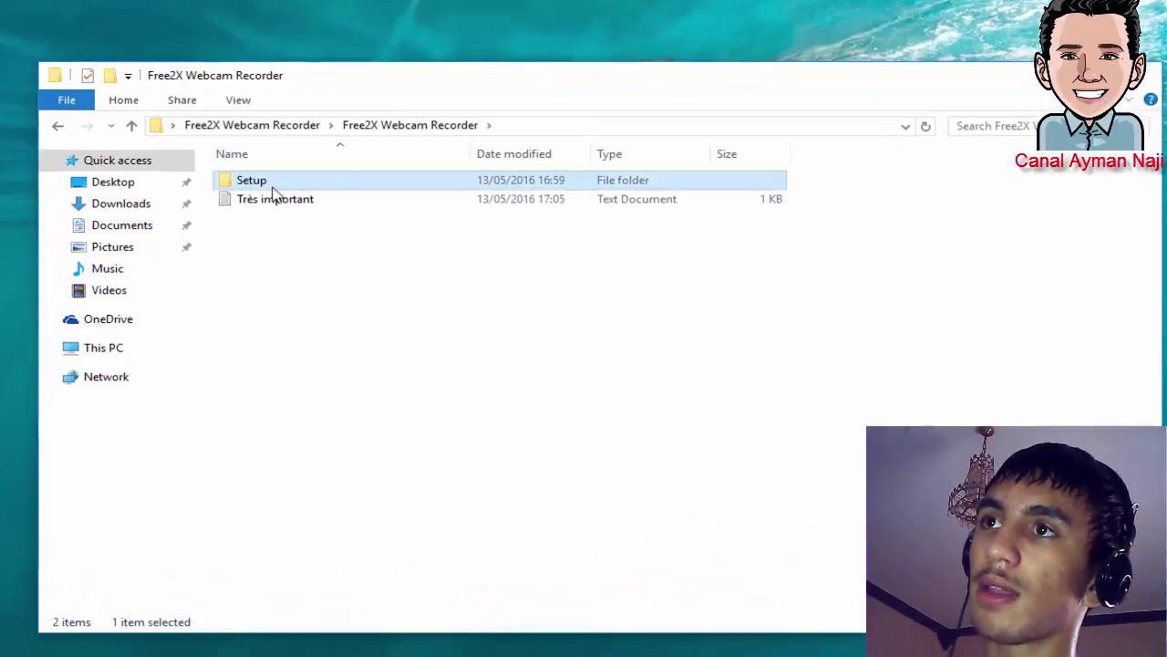
{"action": "double_click", "coordinate": [273, 188]}
{"action": "left_click", "coordinate": [288, 189]}
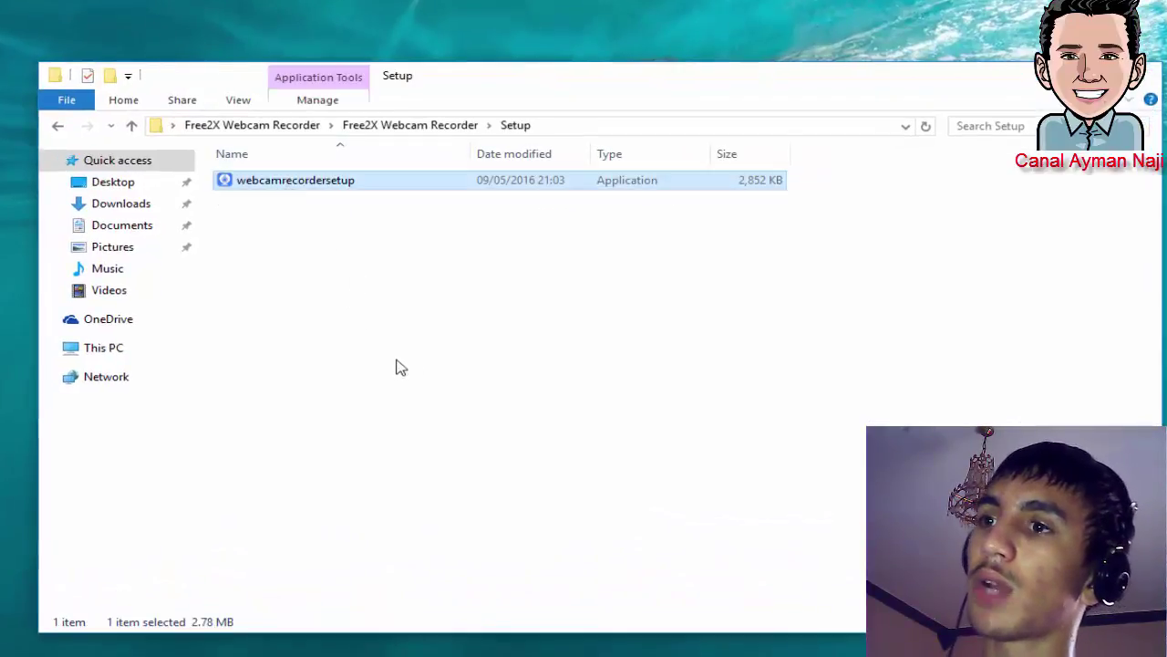
{"action": "double_click", "coordinate": [292, 183]}
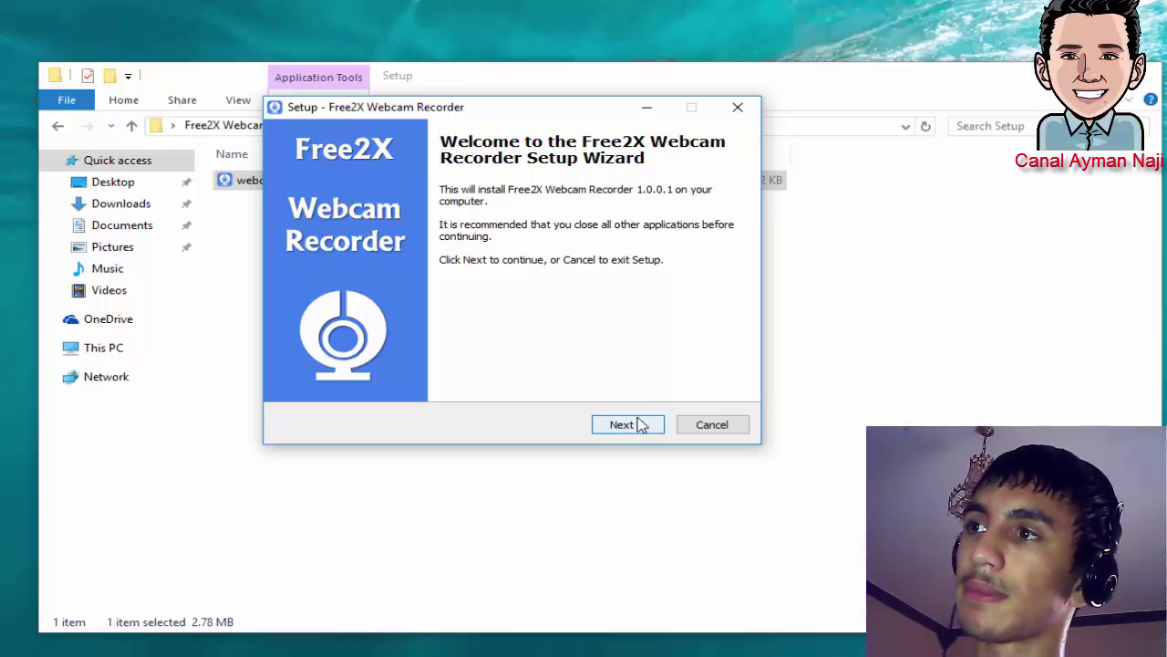
- Install Free2X Webcam Recorder with the default setup options and move its desktop shortcut away from the icon column
{"action": "left_click", "coordinate": [627, 424]}
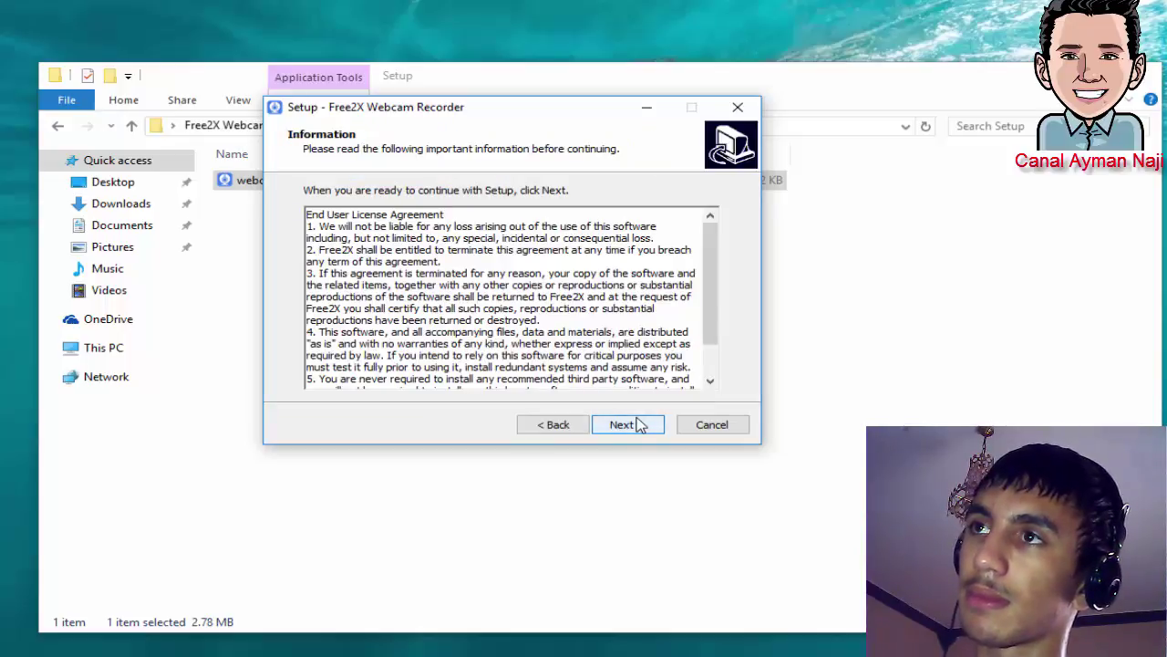
{"action": "left_click", "coordinate": [638, 424]}
{"action": "left_click", "coordinate": [634, 426]}
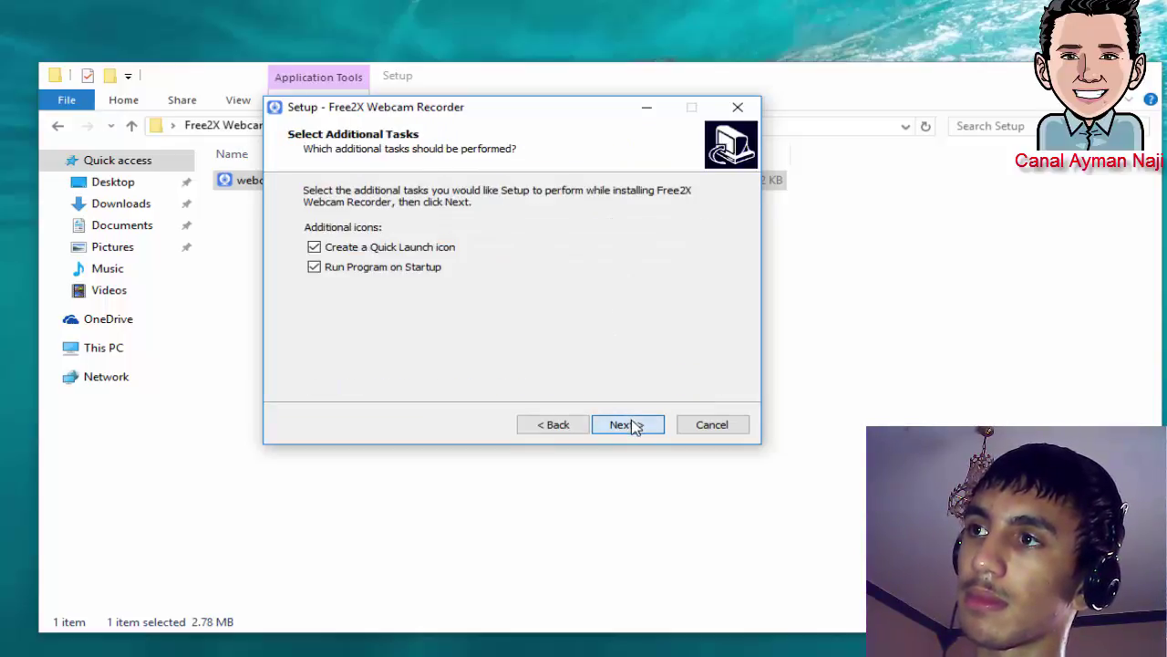
{"action": "left_click", "coordinate": [635, 425]}
{"action": "left_click", "coordinate": [635, 425]}
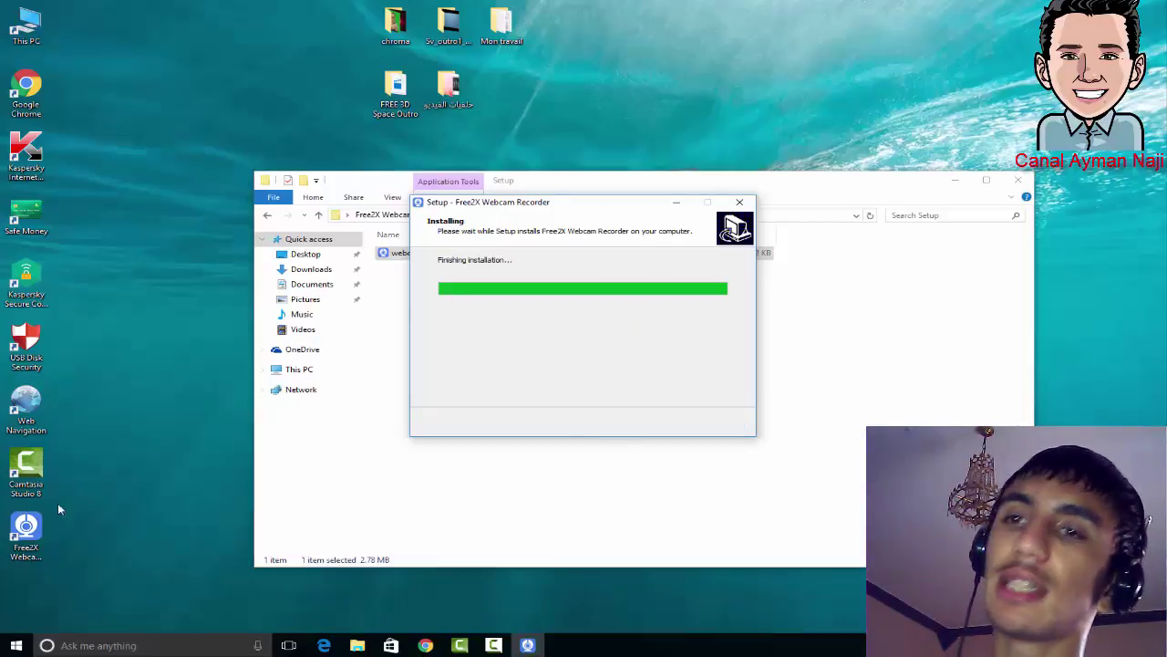
{"action": "left_click_drag", "start_coordinate": [25, 529], "coordinate": [204, 106]}
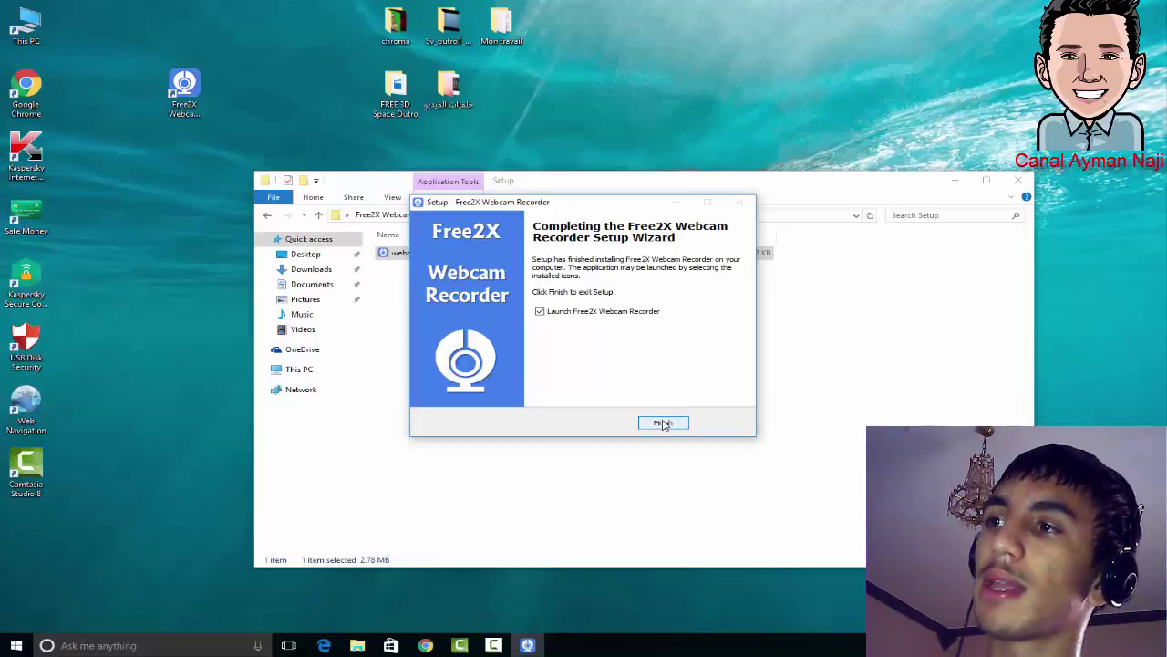
{"action": "left_click", "coordinate": [663, 423]}
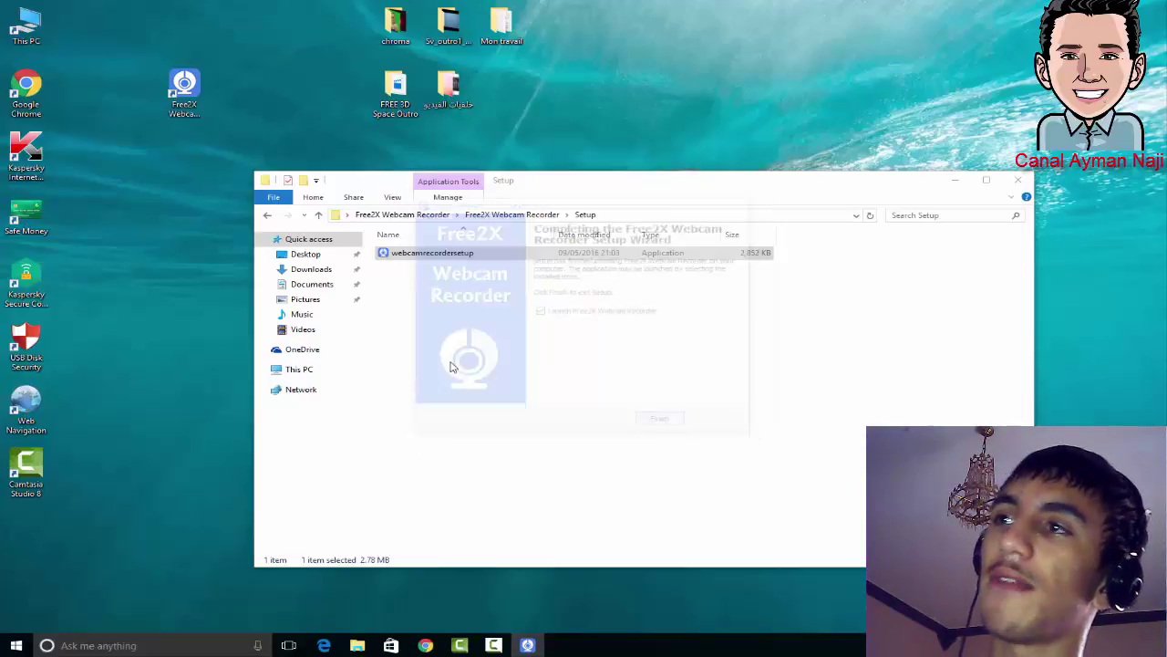
- Close the Setup folder window, refresh the desktop and launch Free2X Webcam Recorder from its desktop shortcut
{"action": "left_click", "coordinate": [1022, 180]}
{"action": "right_click", "coordinate": [334, 168]}
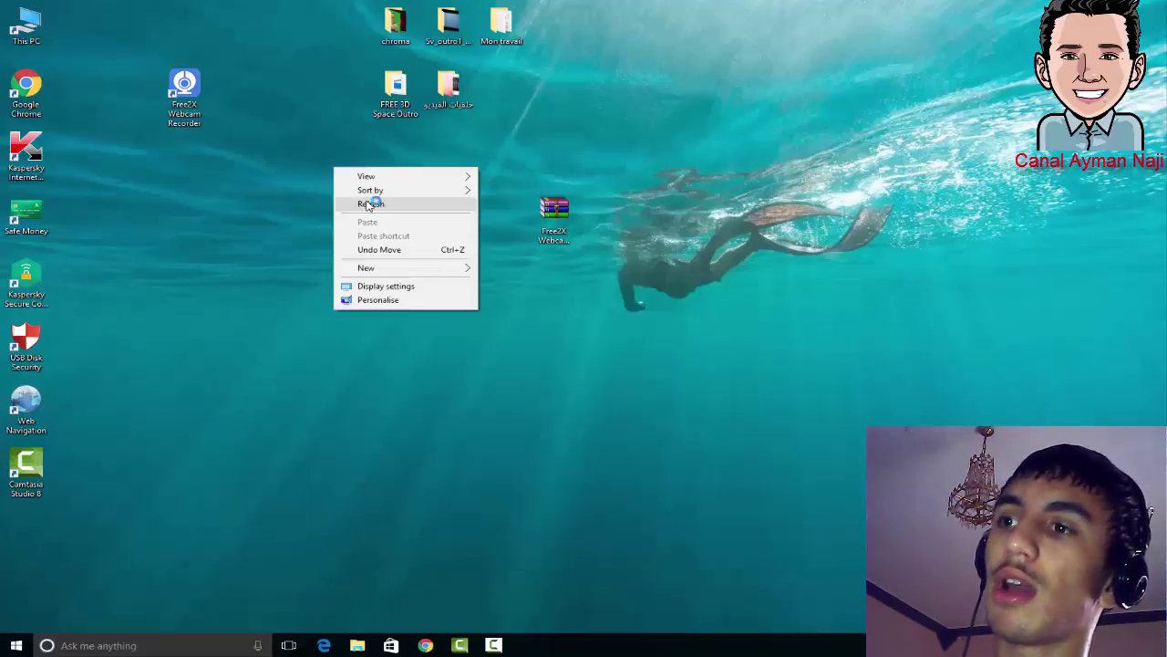
{"action": "left_click", "coordinate": [368, 203]}
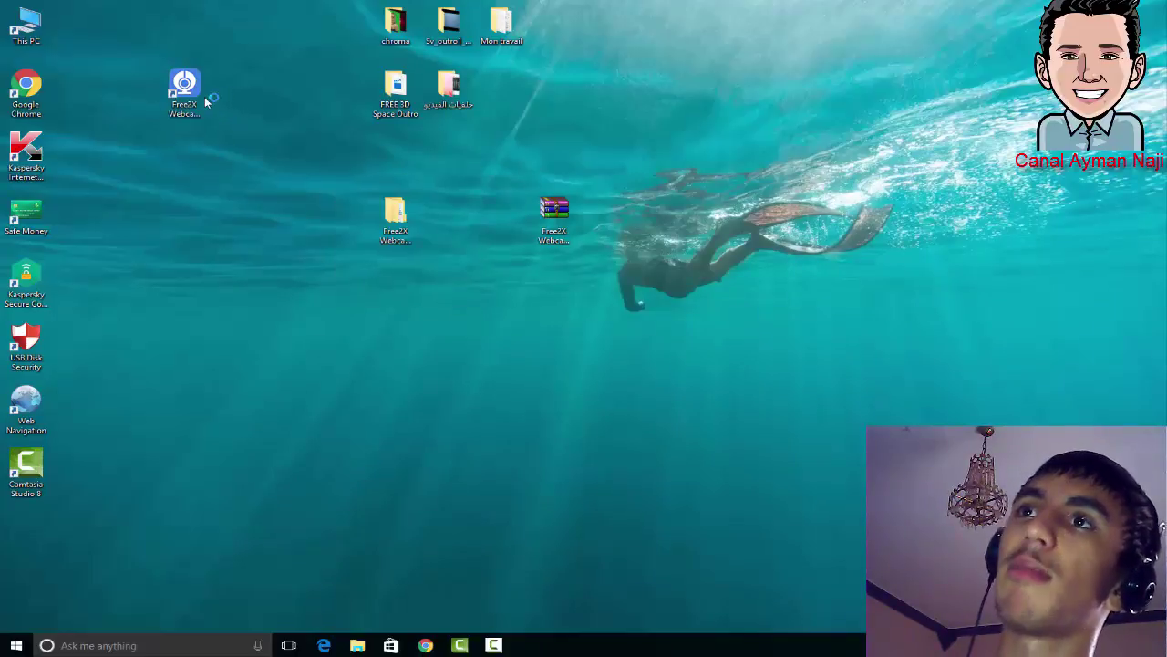
{"action": "double_click", "coordinate": [204, 96]}
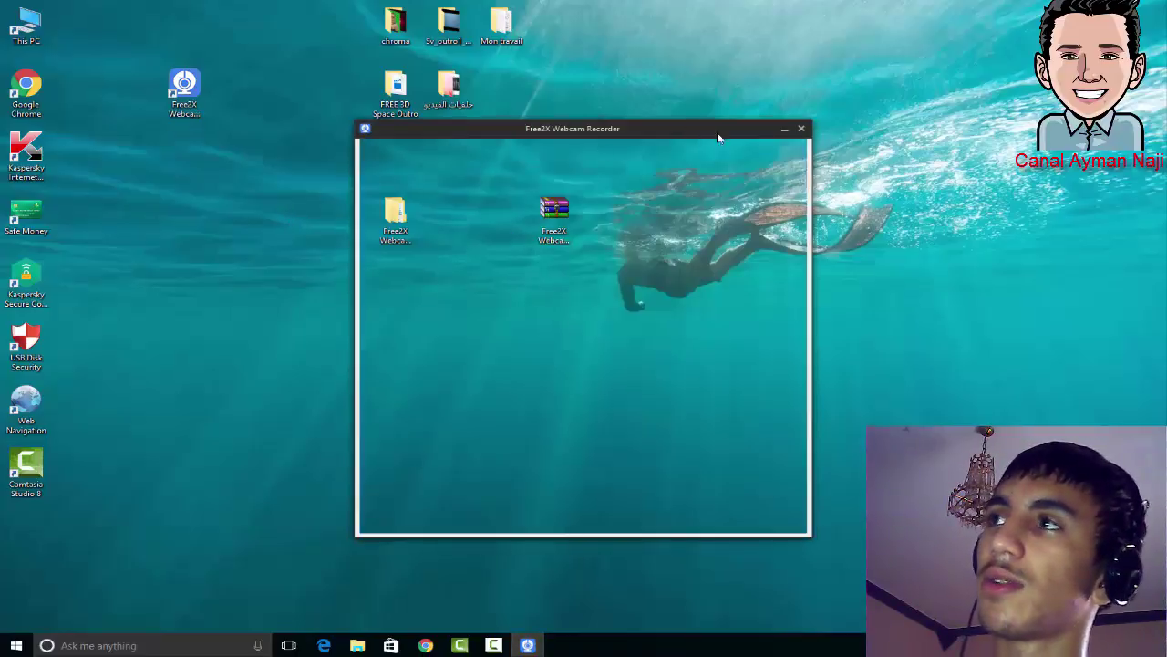
- Minimize and restore the Free2X Webcam Recorder window, and connect the program to the webcam
{"action": "left_click", "coordinate": [784, 128]}
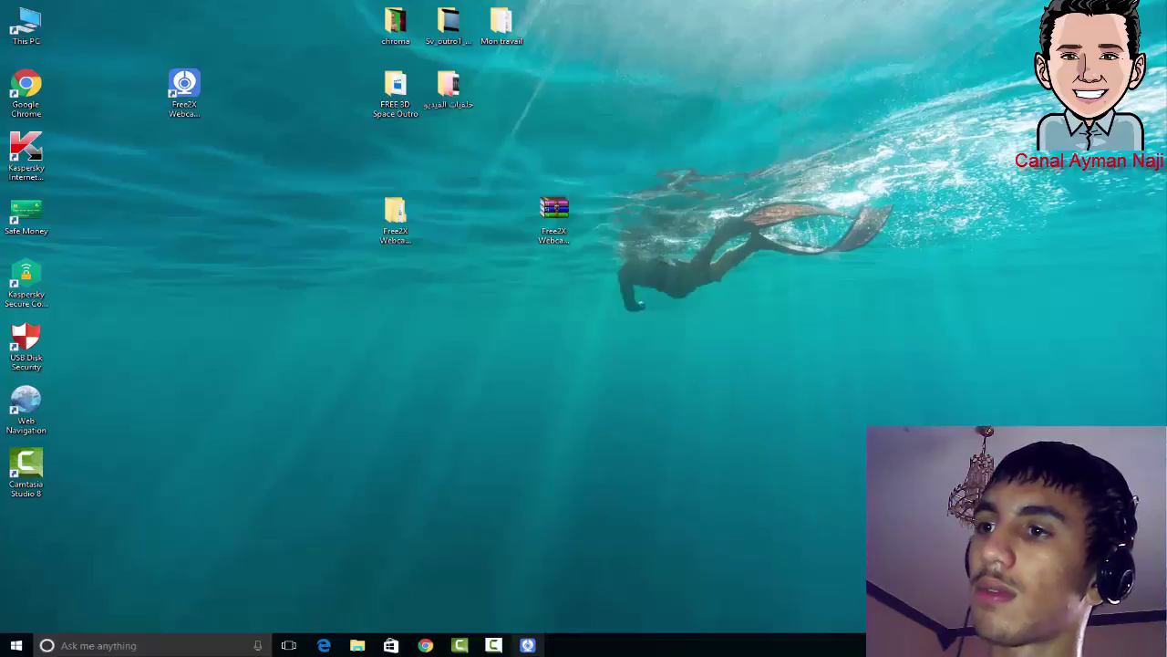
{"action": "left_click", "coordinate": [527, 645]}
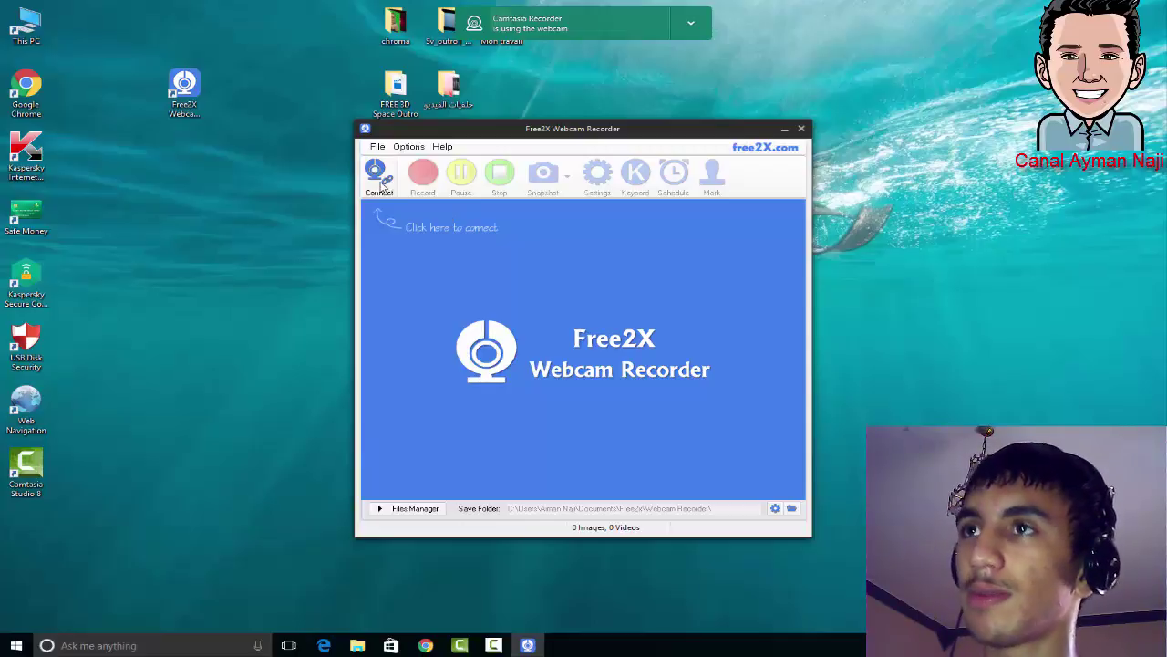
{"action": "left_click", "coordinate": [379, 178]}
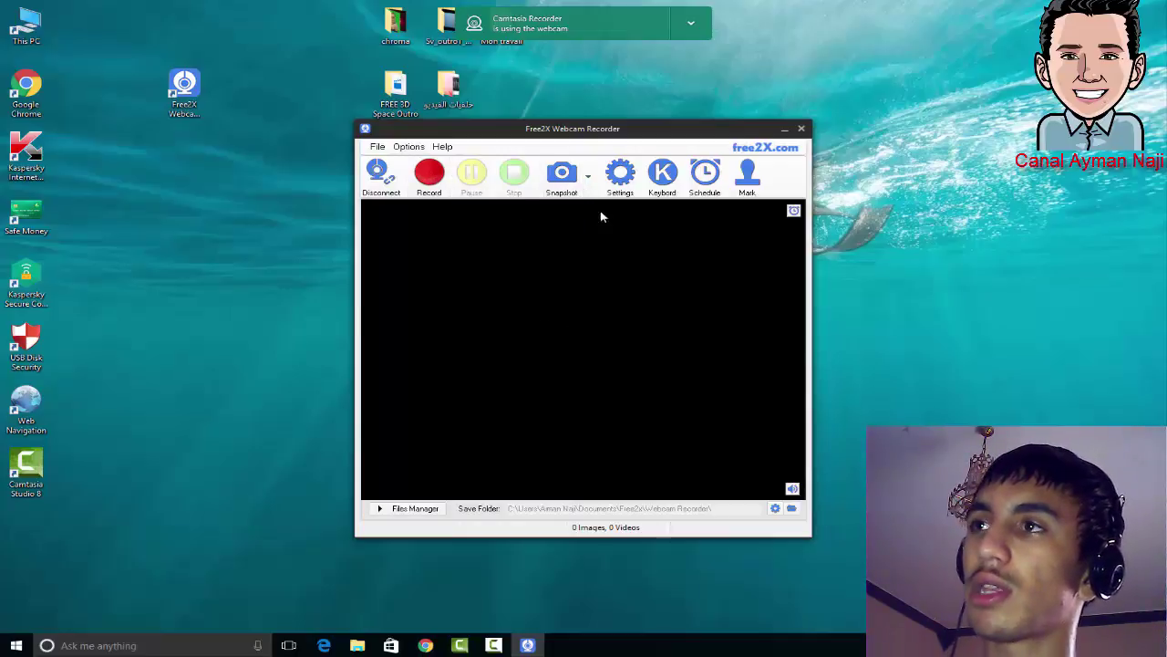
- View the available snapshot file formats and dismiss the notification about the webcam being in use
{"action": "left_click", "coordinate": [589, 187]}
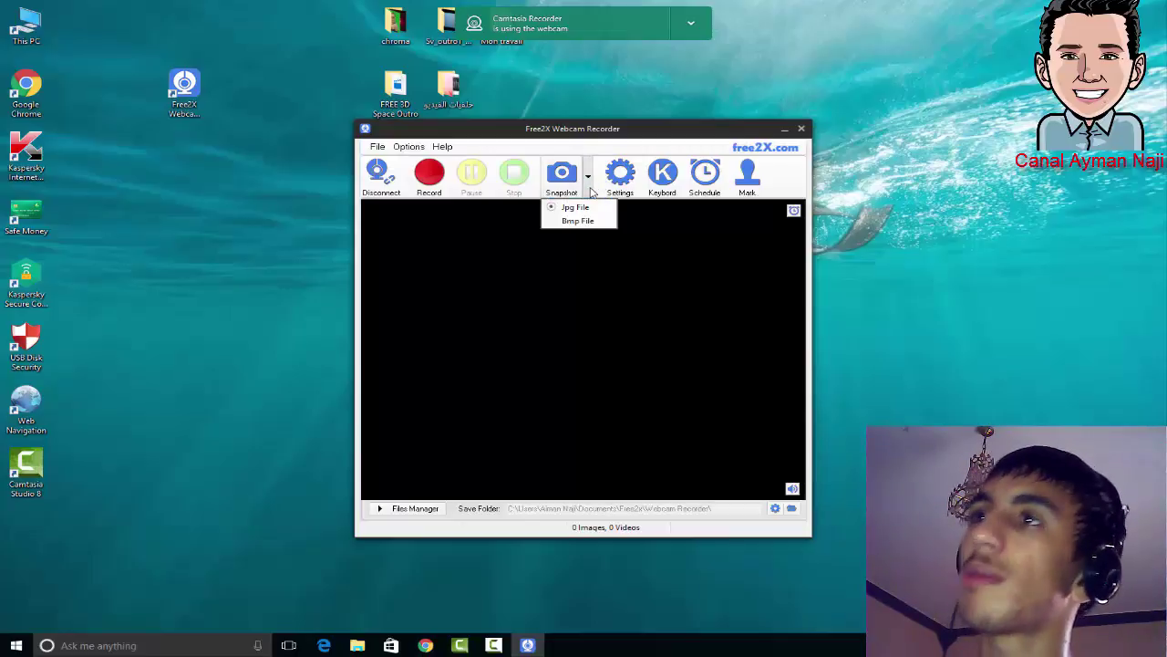
{"action": "left_click", "coordinate": [591, 191]}
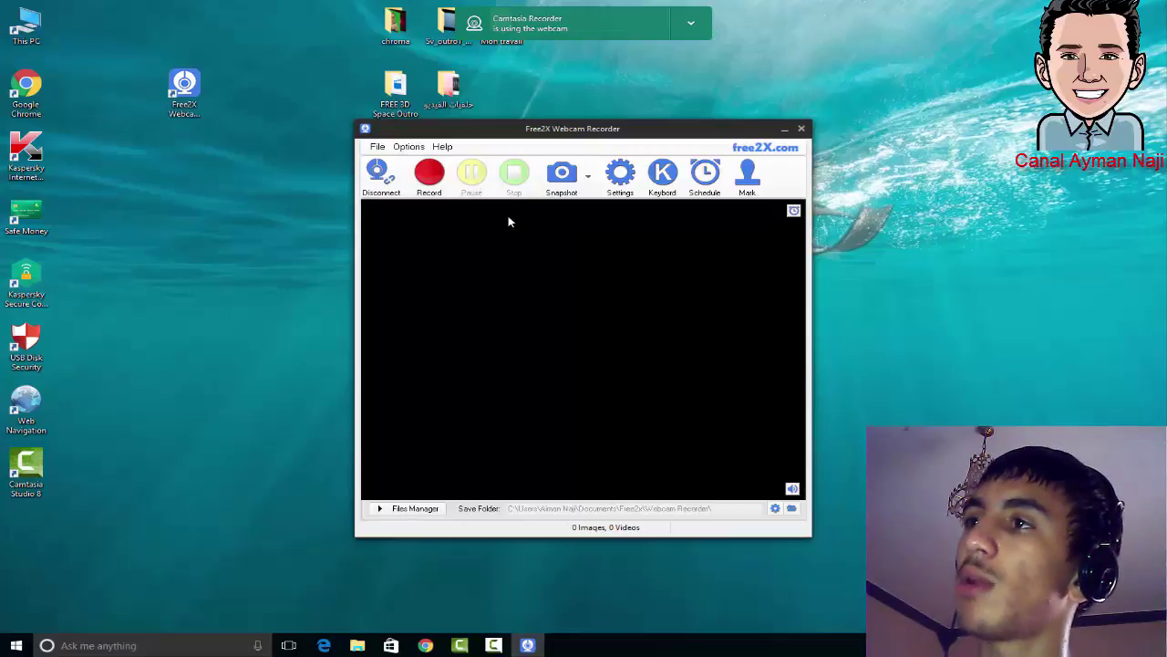
{"action": "left_click", "coordinate": [695, 28]}
{"action": "left_click", "coordinate": [720, 76]}
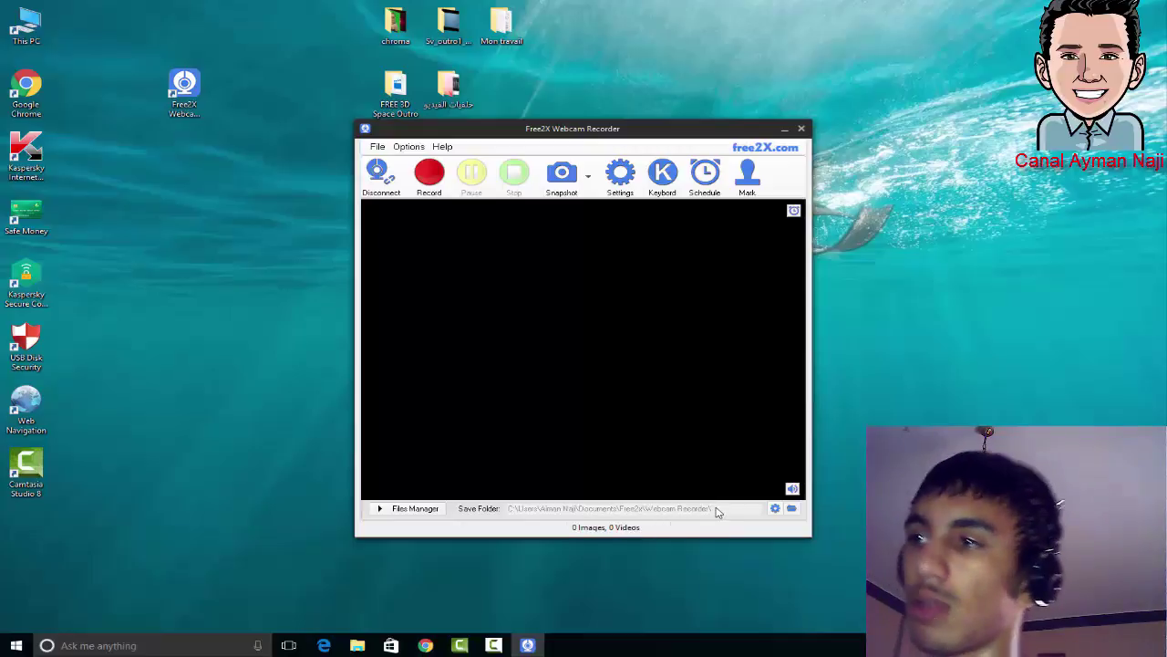
- Close Free2X Webcam Recorder and refresh the desktop
{"action": "left_click", "coordinate": [800, 128]}
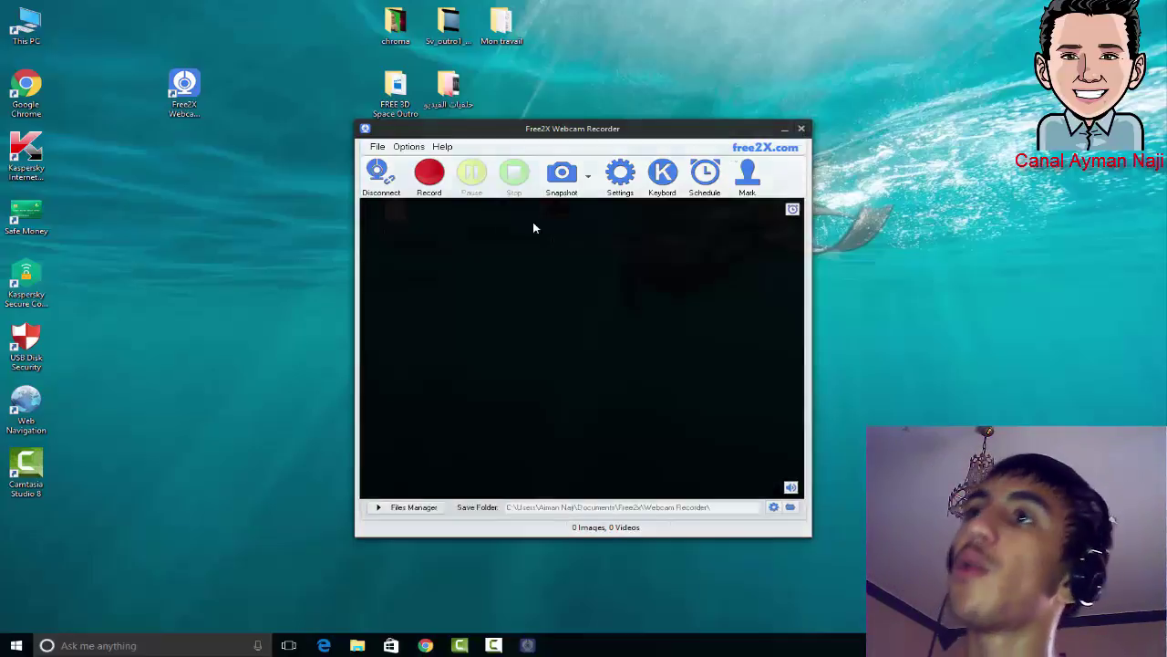
{"action": "right_click", "coordinate": [629, 405]}
{"action": "left_click", "coordinate": [683, 443]}
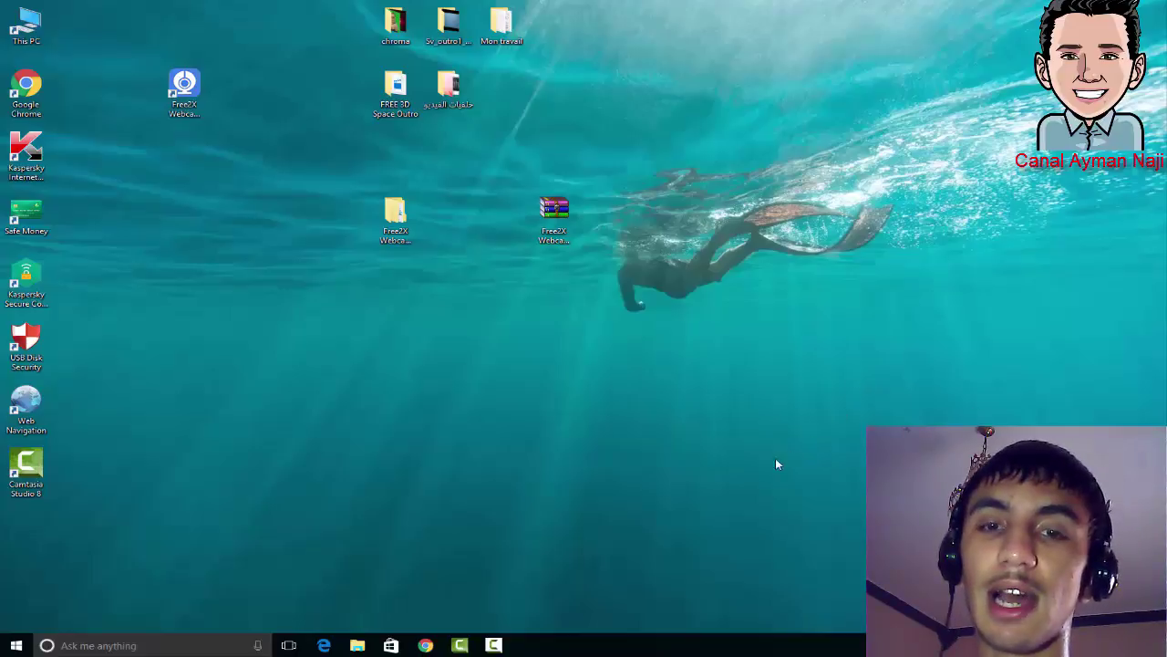
{"action": "left_click", "coordinate": [495, 644]}
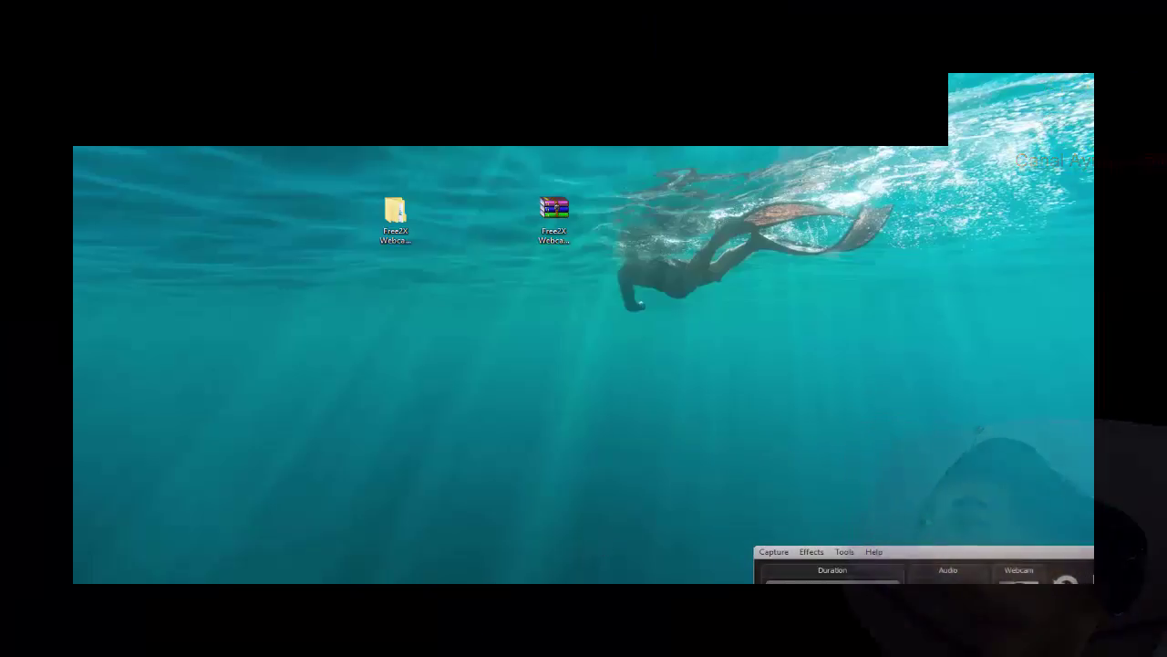